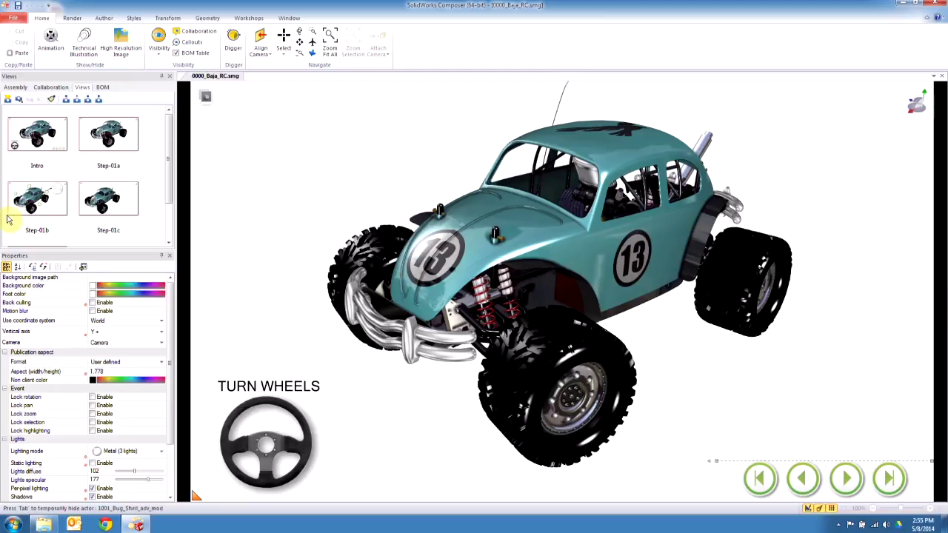
Show the Step-01b and Step-01c views and enlarge the Views list until all saved views fit.
left_click(34, 199)
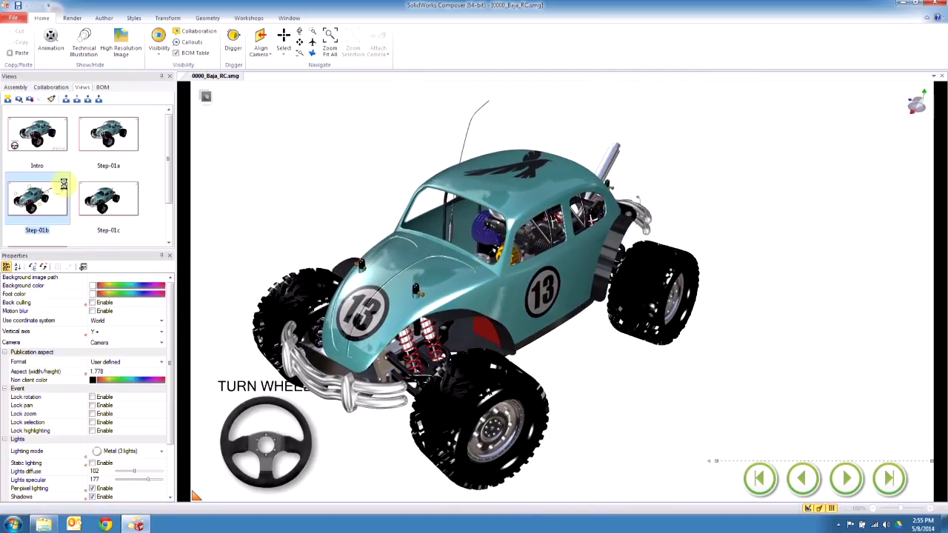
left_click(103, 210)
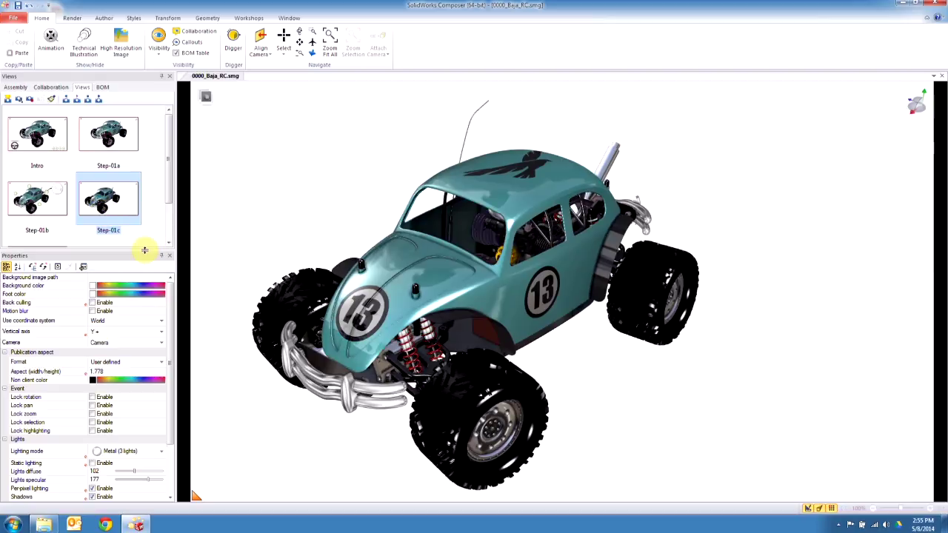
left_click_drag(144, 251, 122, 411)
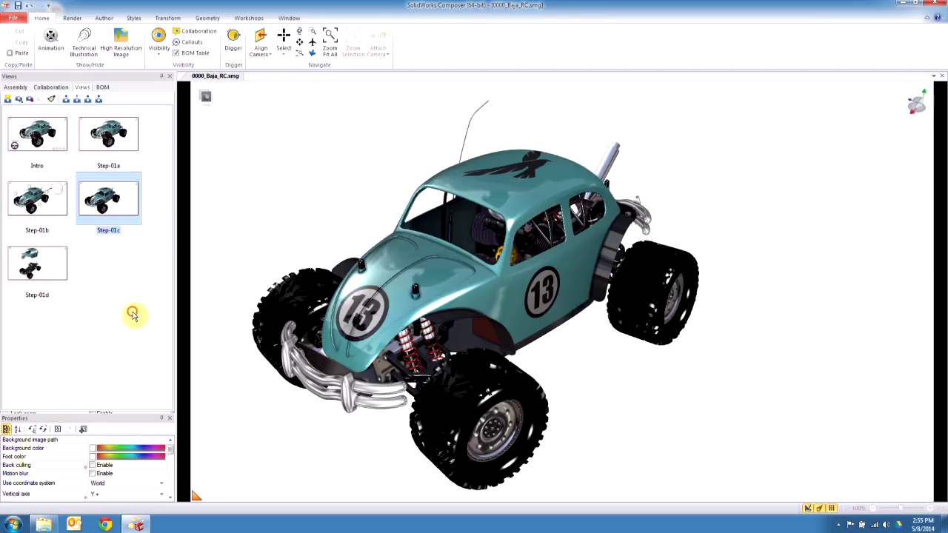
left_click(133, 315)
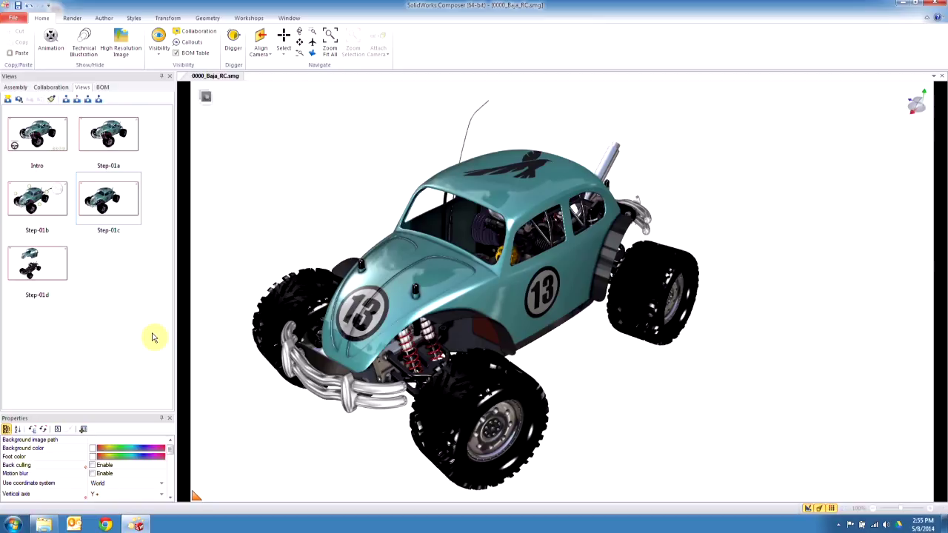
Set up a High Resolution Image output with the JPEG quality raised to high and image generation for the views enabled.
left_click(248, 18)
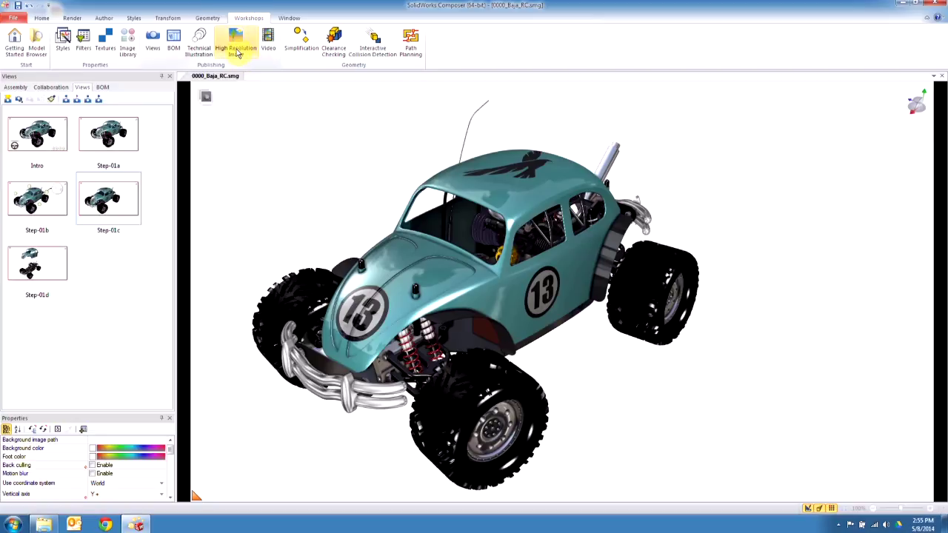
left_click(237, 53)
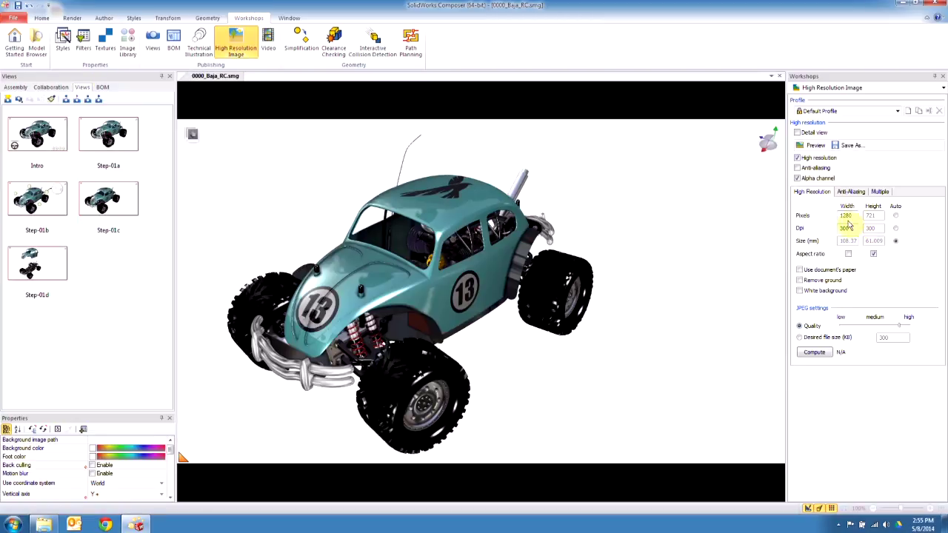
left_click_drag(901, 326, 922, 329)
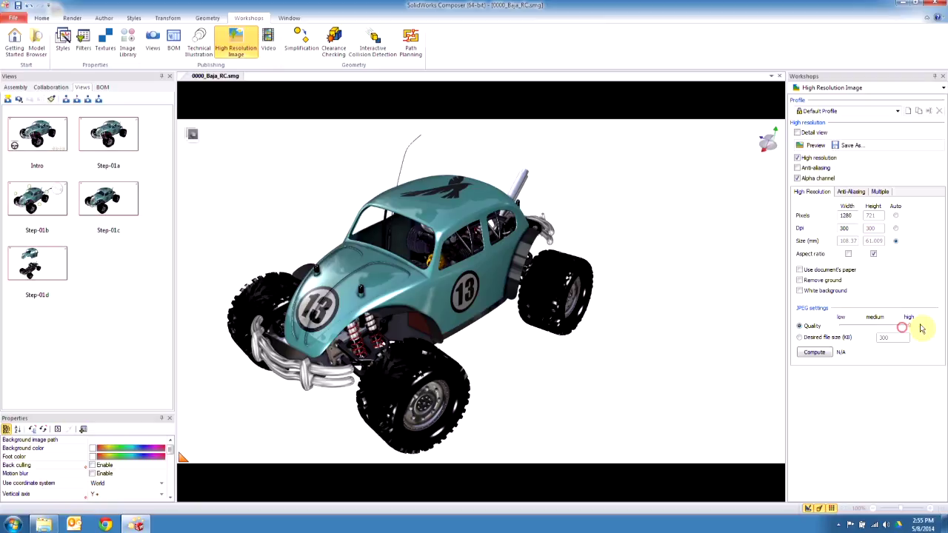
left_click(879, 191)
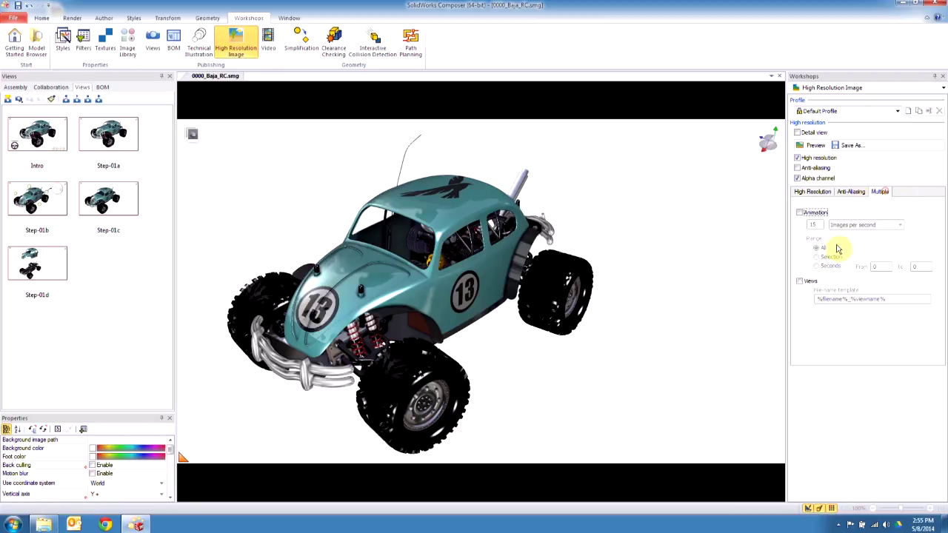
left_click(800, 281)
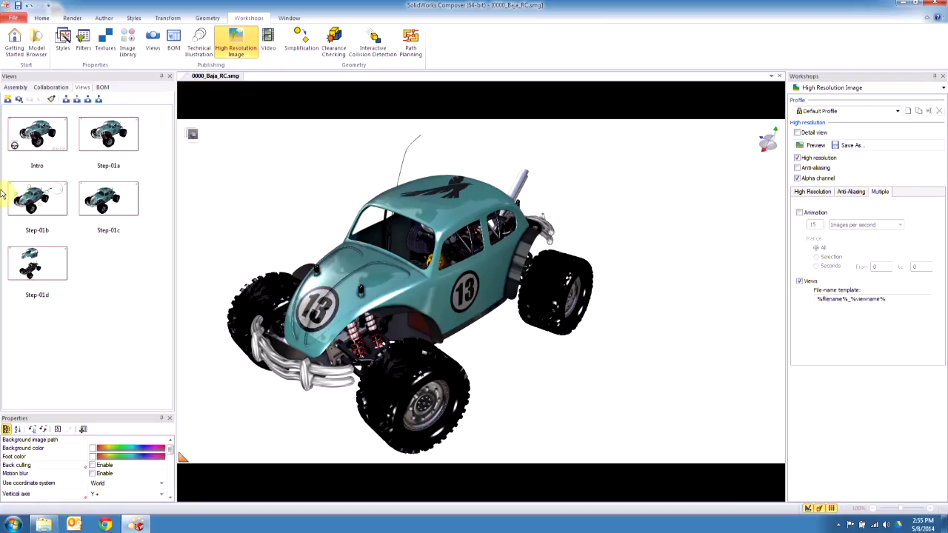
Start saving the images and browse to the Publish folder inside the #5 folder.
left_click(850, 145)
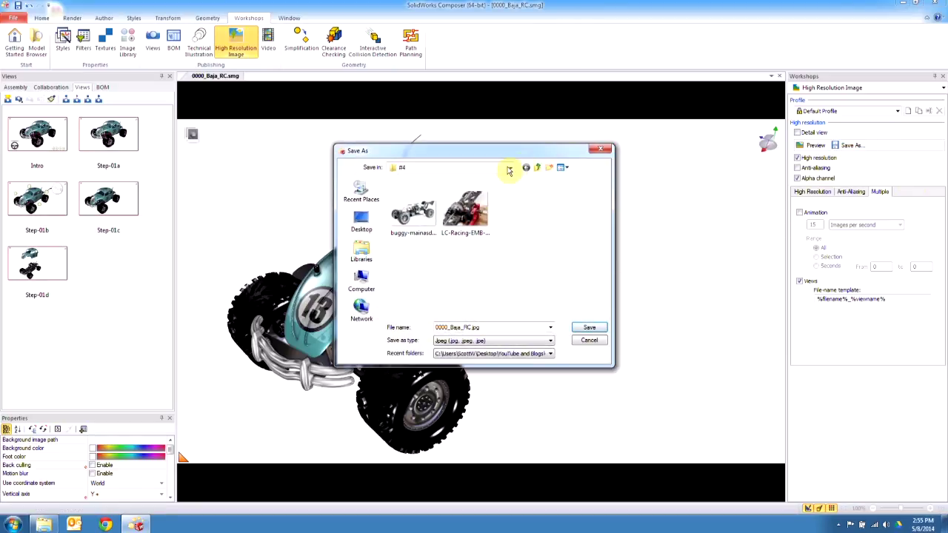
left_click(538, 168)
double_click(404, 231)
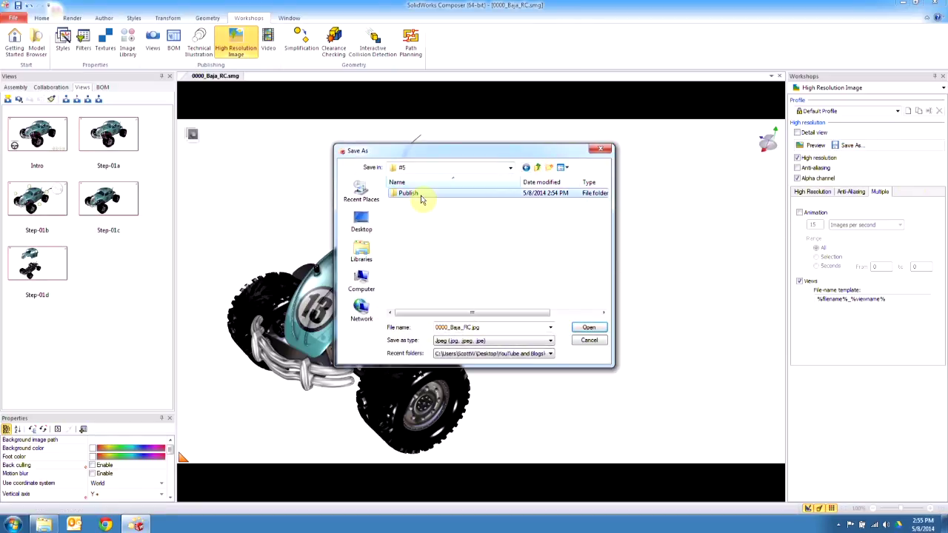
double_click(419, 195)
left_click(538, 167)
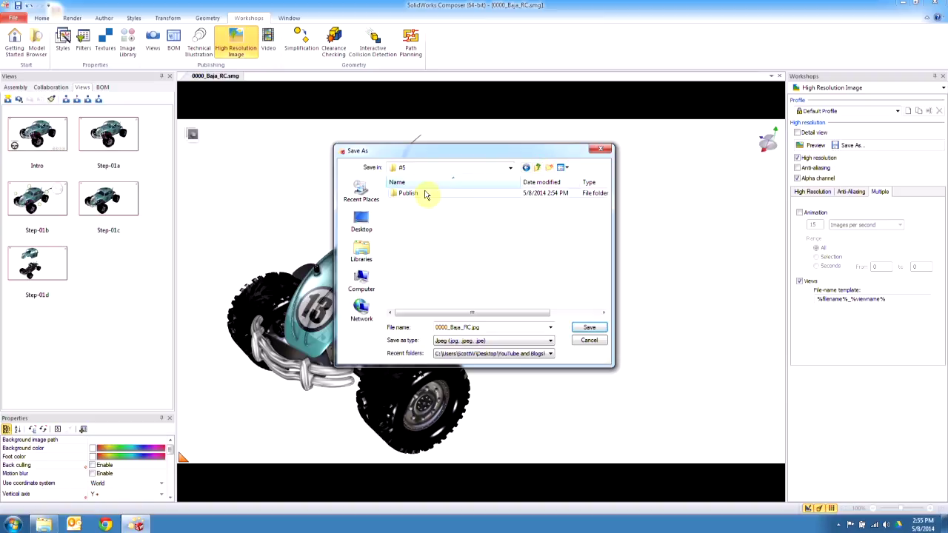
double_click(425, 195)
Create an Images folder inside Publish and save the view images there as JPEGs with the base name 0000_Baja_RC.jpg.
left_click(548, 168)
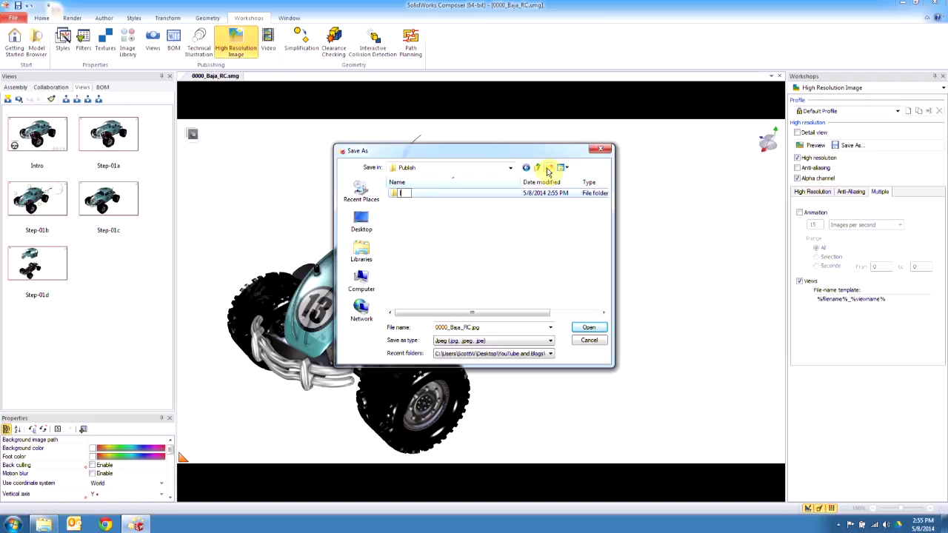
type("Images")
key("Return")
key("Return")
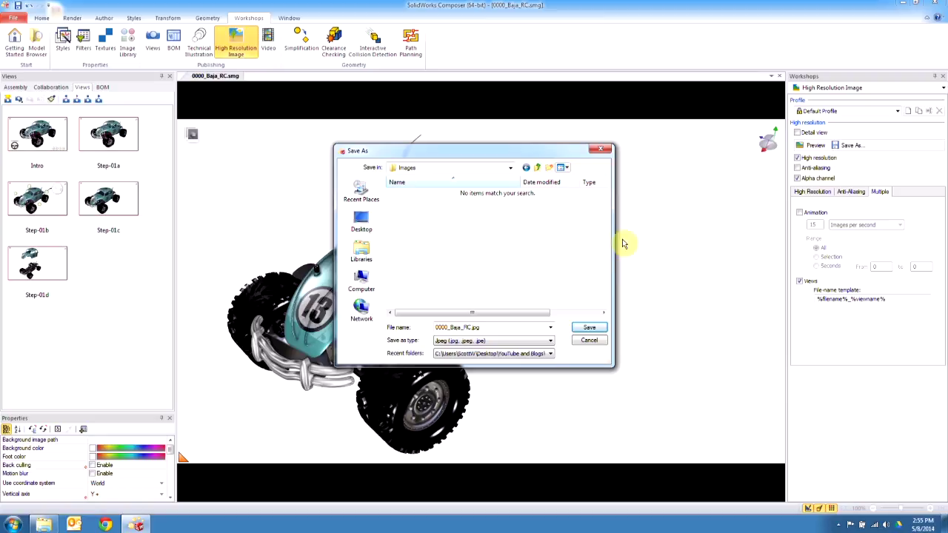
left_click(591, 330)
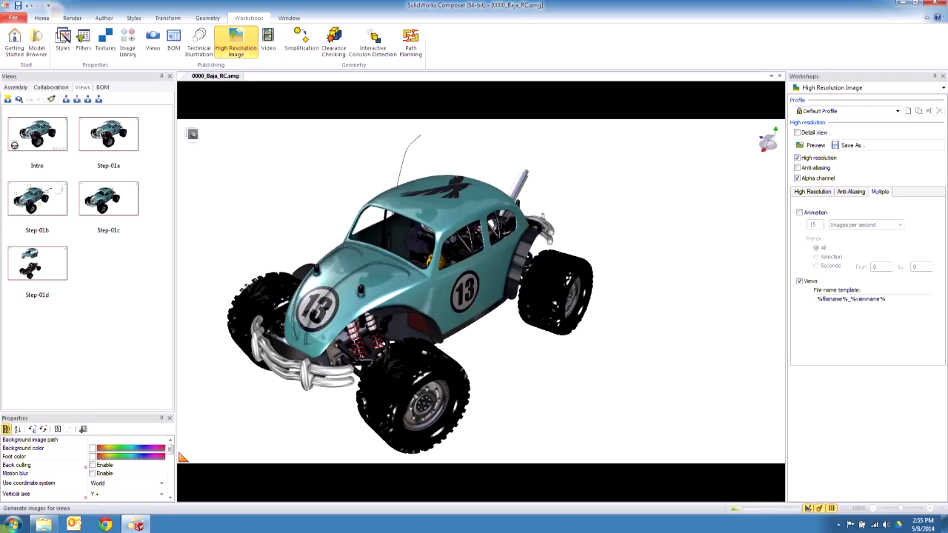
Switch to Windows Explorer, review the exported JPEGs in the Images folder, and return to SolidWorks Composer.
left_click(43, 527)
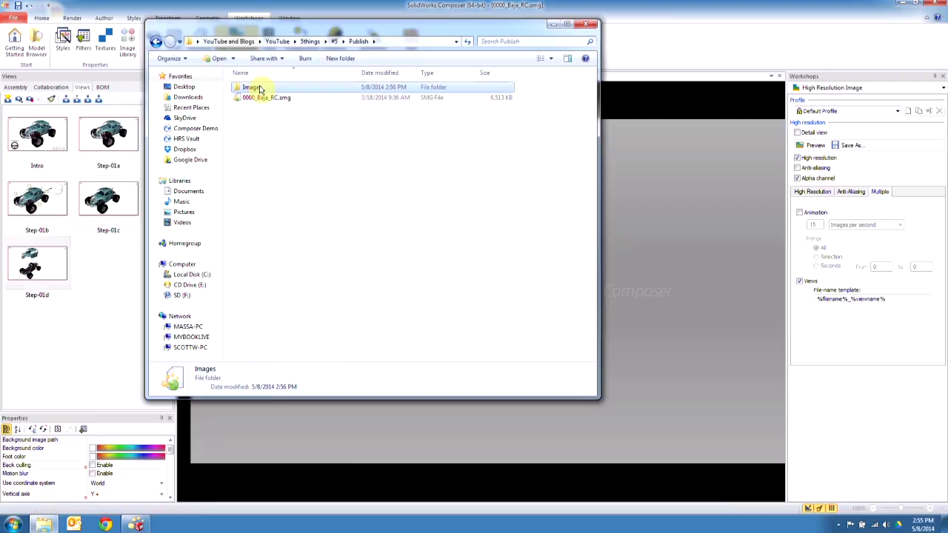
double_click(254, 89)
double_click(256, 104)
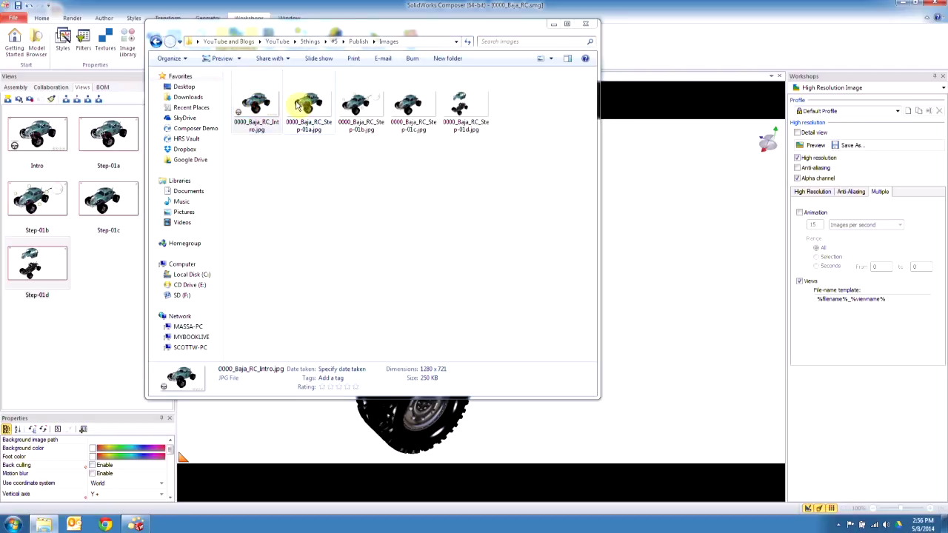
scroll(296, 106, "down", 5)
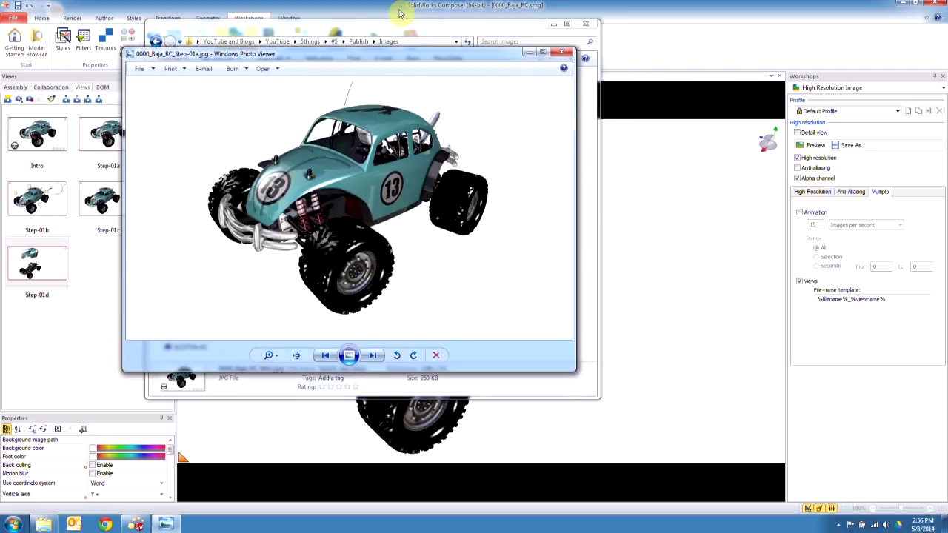
left_click(562, 53)
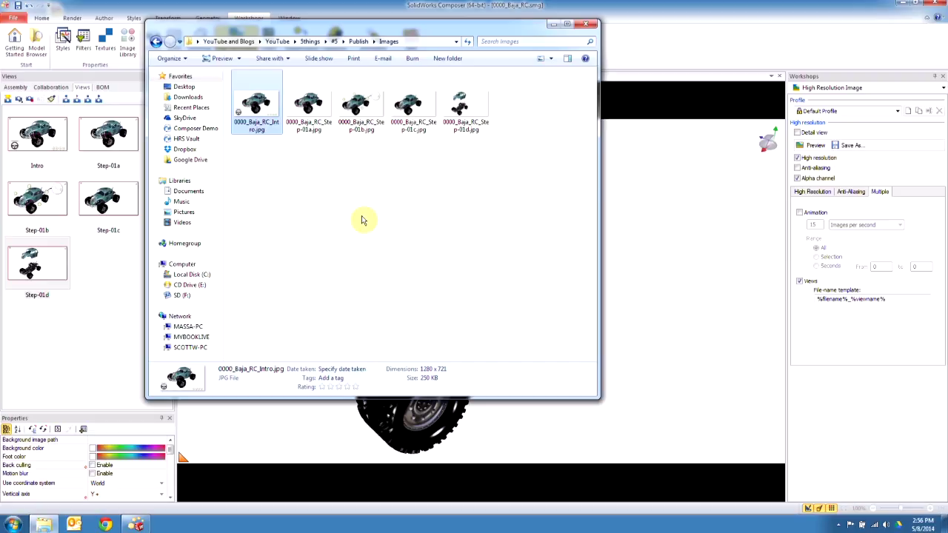
left_click(156, 40)
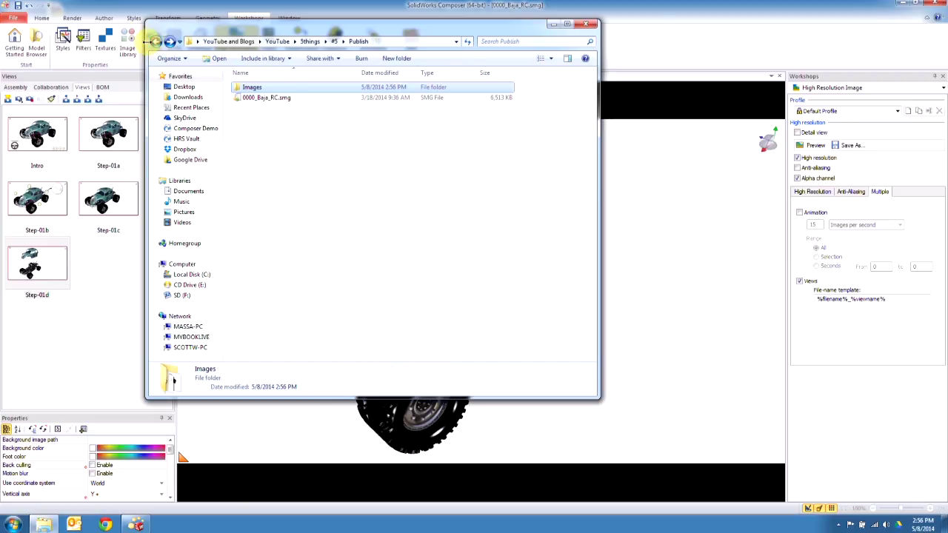
left_click(681, 11)
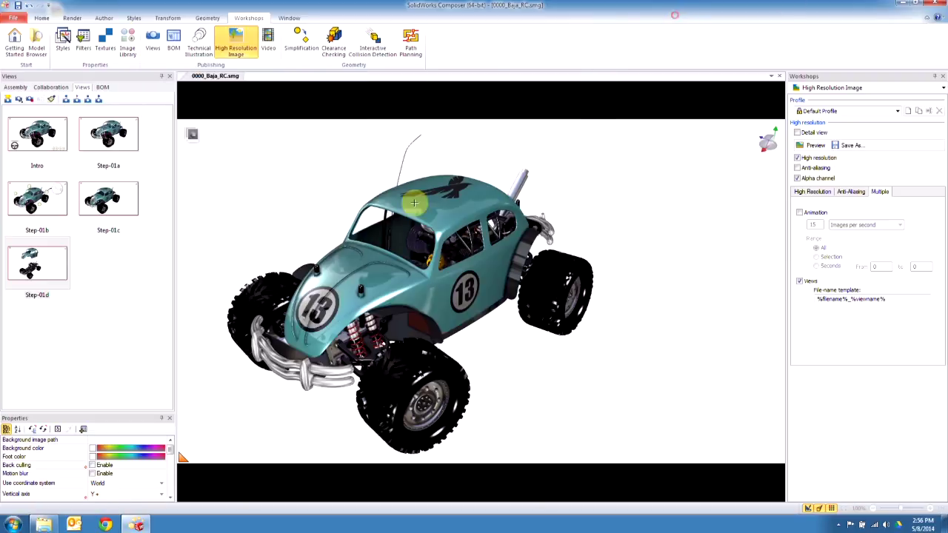
Show the Intro view and delete its four navigation buttons together with their magnetic line.
left_click(60, 144)
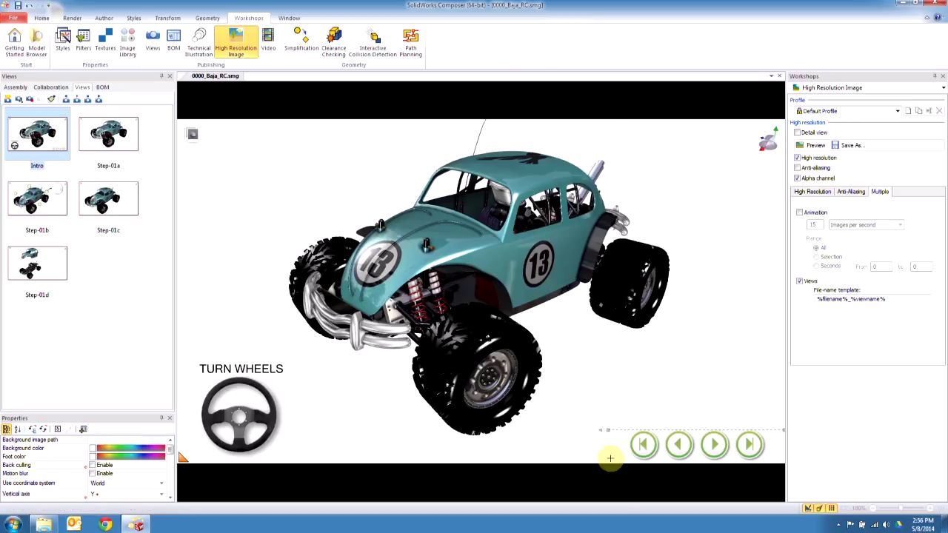
left_click_drag(610, 458, 778, 434)
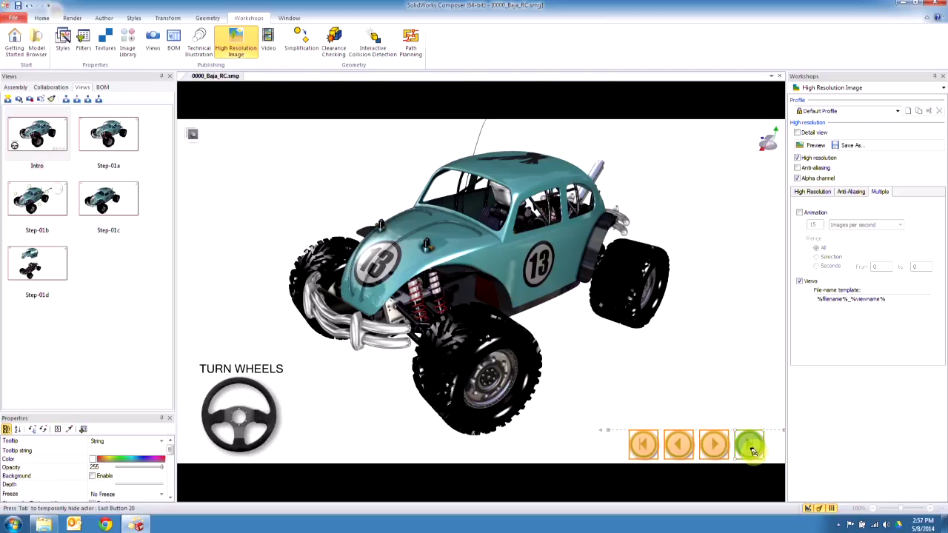
left_click_drag(620, 403, 781, 464)
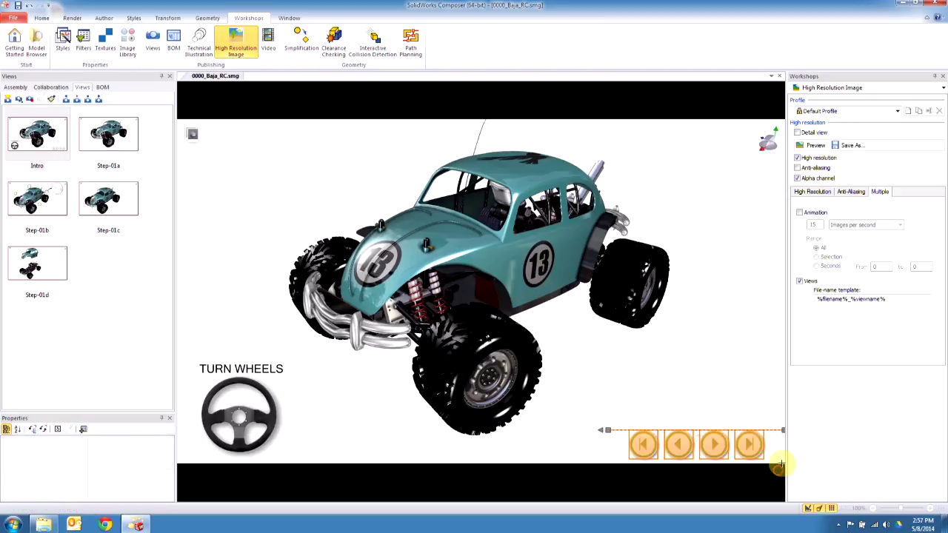
key("Delete")
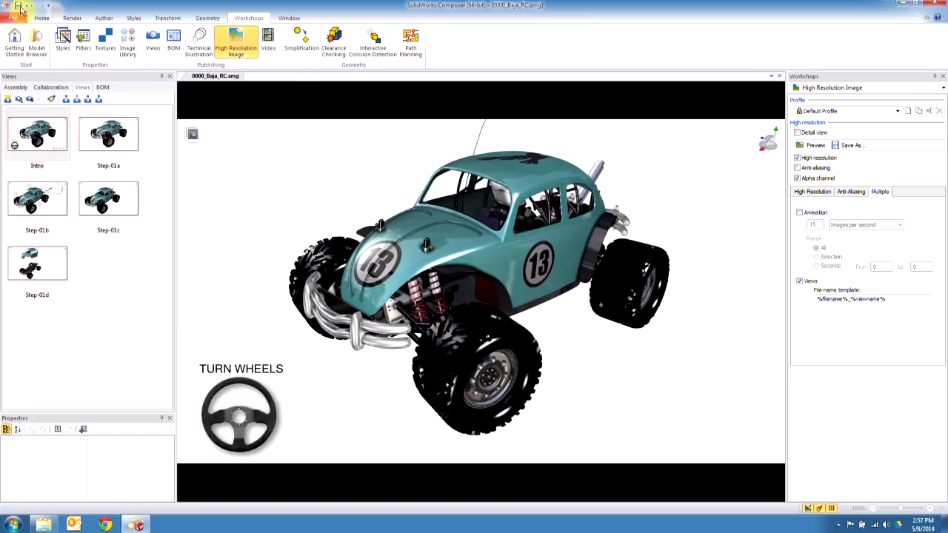
Insert the complete set of 2D navigation buttons (All Buttons) near the lower-right corner of the Intro view.
left_click(106, 19)
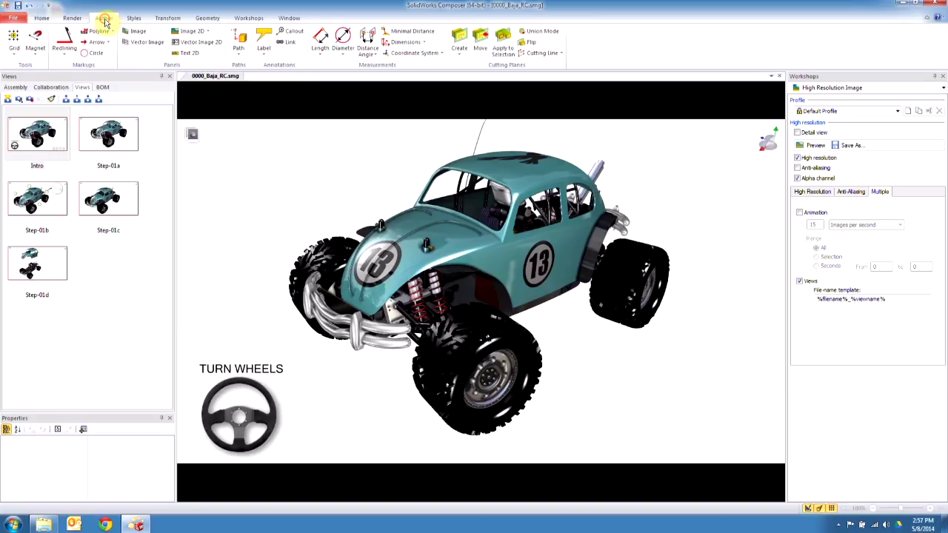
left_click(209, 33)
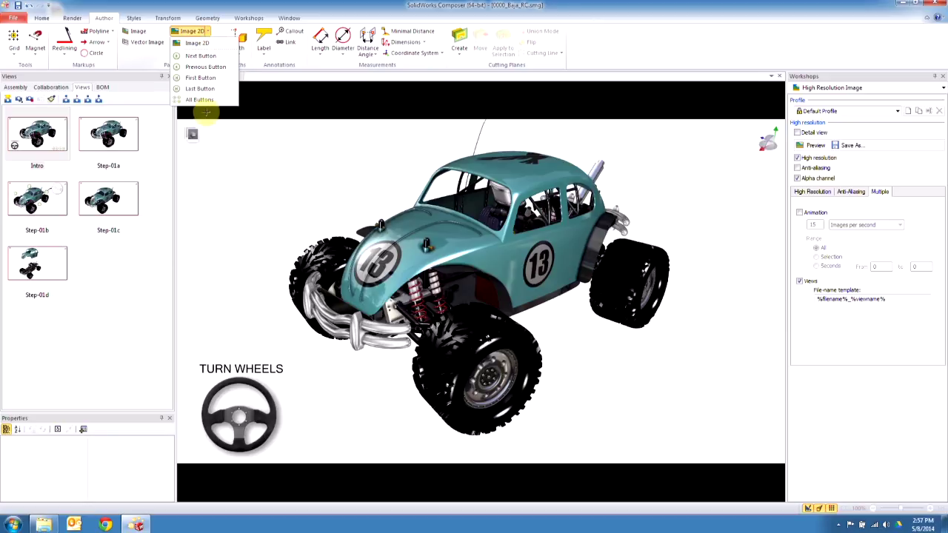
left_click(197, 99)
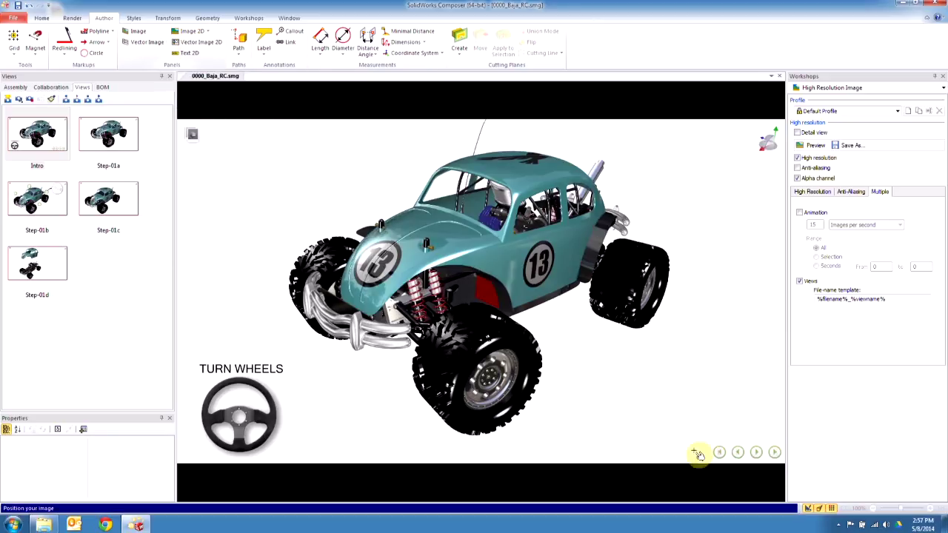
left_click(709, 449)
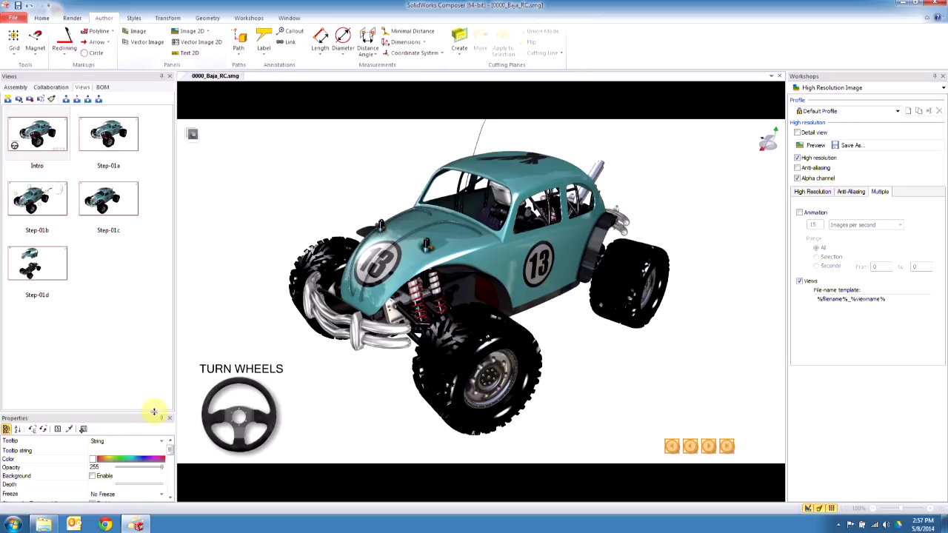
Set the width of the four selected navigation buttons to 30.
left_click_drag(154, 411, 156, 287)
left_click_drag(169, 370, 163, 441)
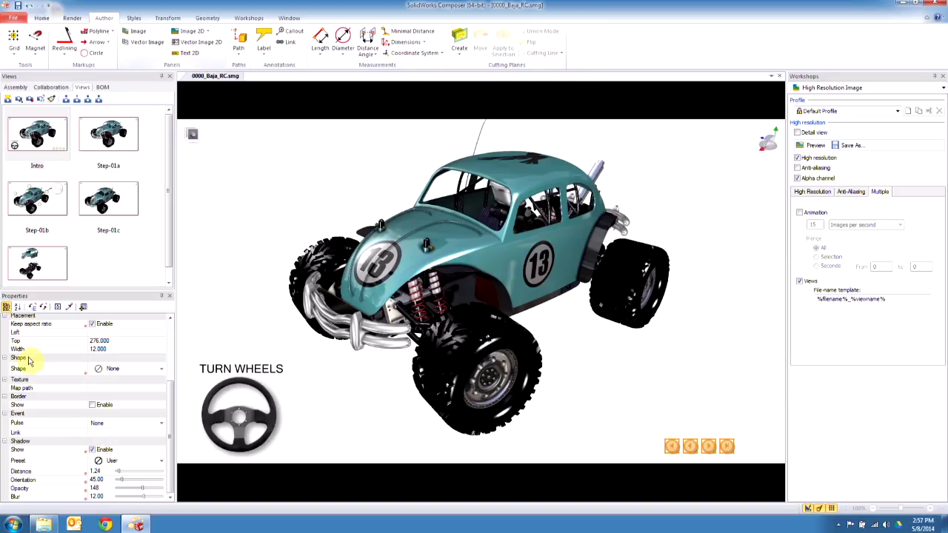
left_click(130, 351)
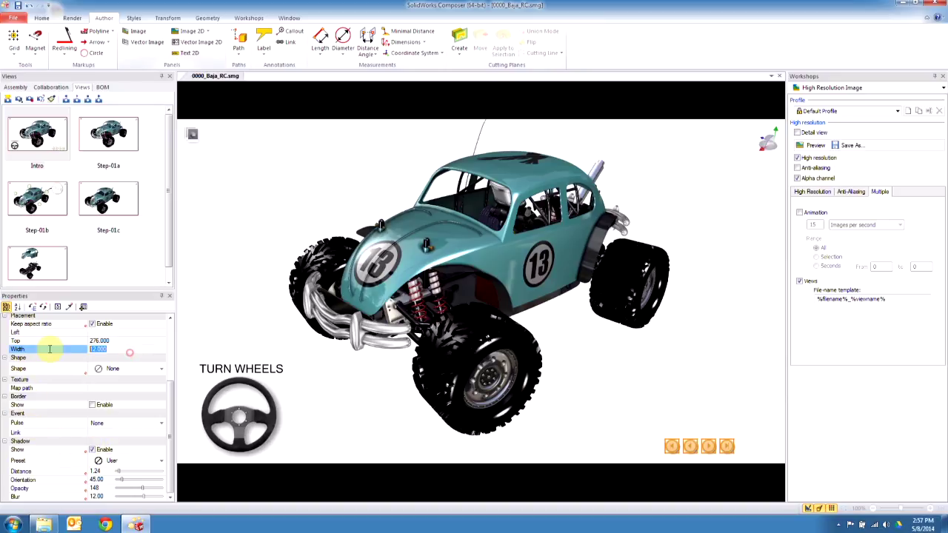
type("3")
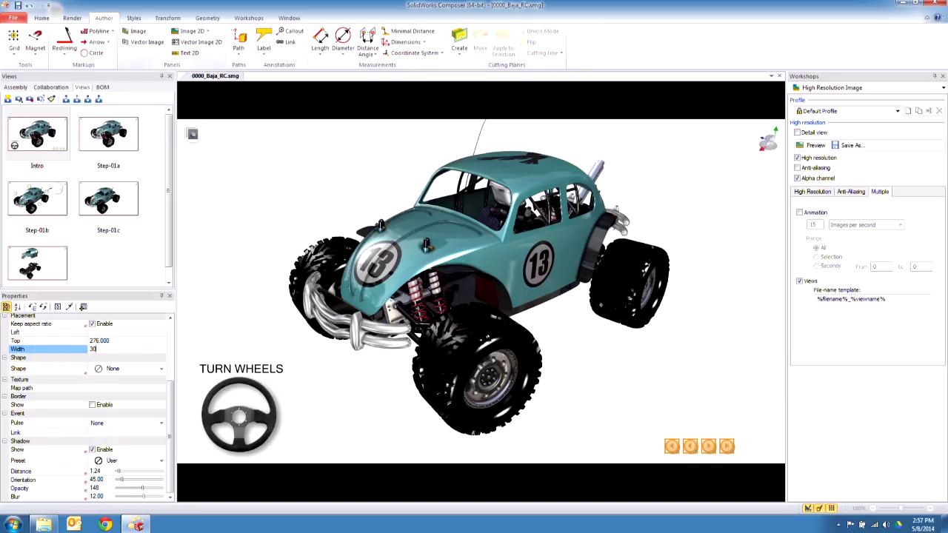
type("0")
key("Return")
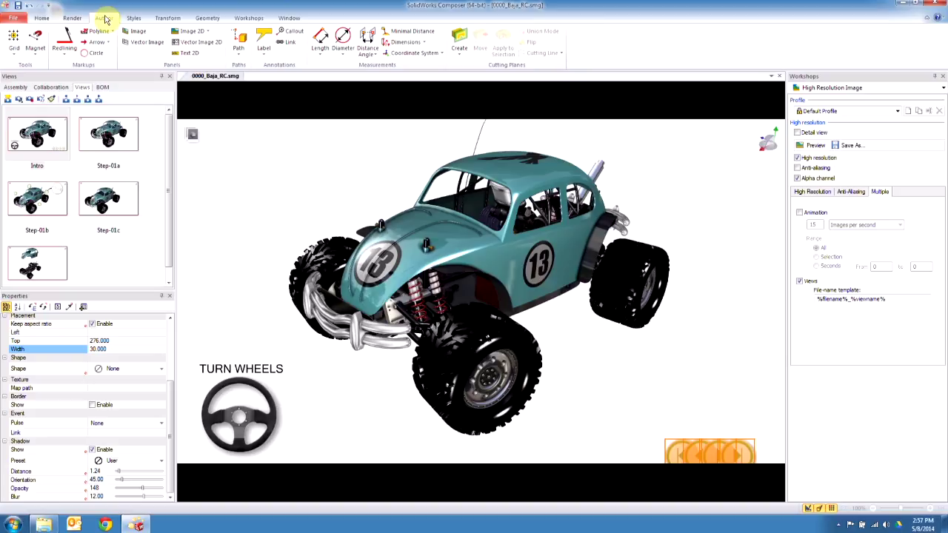
Draw a horizontal magnetic line about 159 long just above the navigation buttons.
left_click(35, 41)
left_click(590, 412)
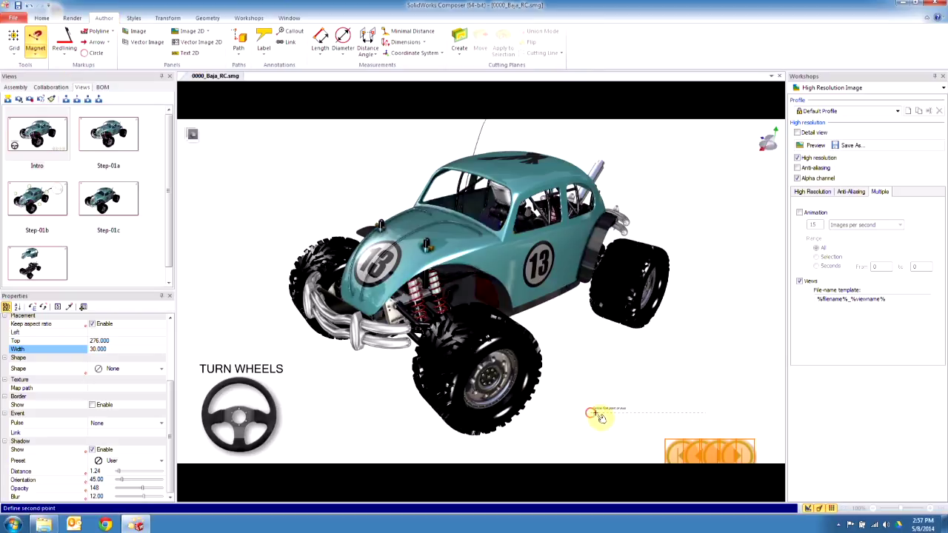
left_click(774, 413)
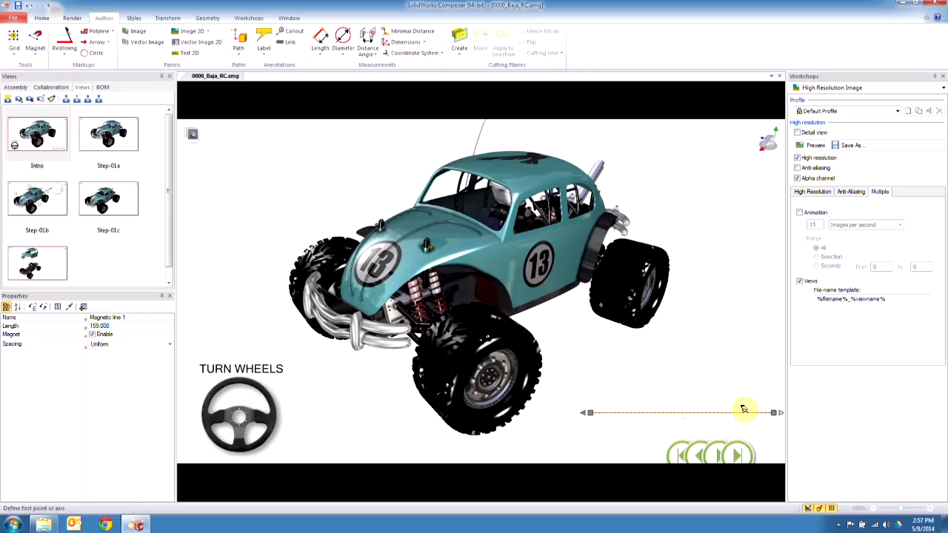
Snap the four navigation buttons onto the magnetic line and lengthen the line to about 184 so they spread evenly.
mouse_move(743, 409)
left_mouse_down()
mouse_move(740, 425)
mouse_move(741, 417)
left_mouse_up()
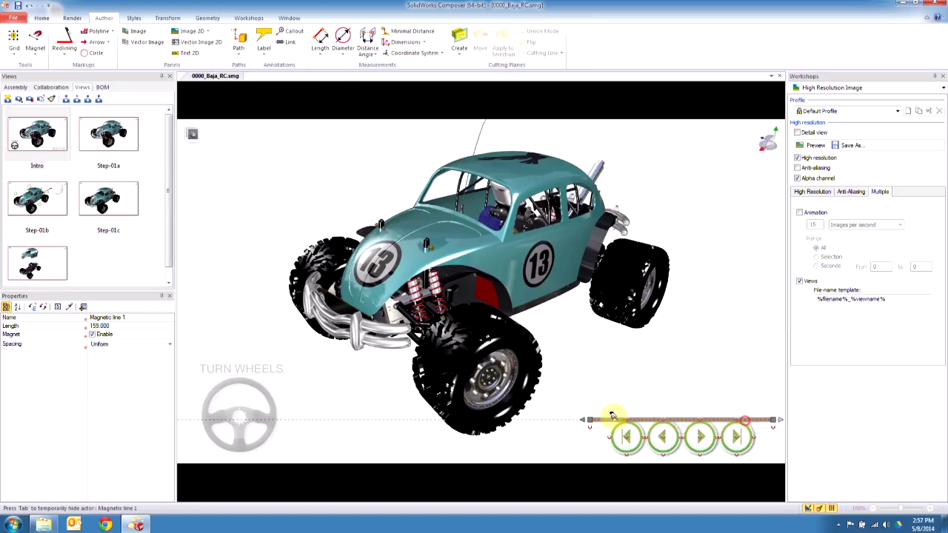
left_click_drag(588, 419, 560, 420)
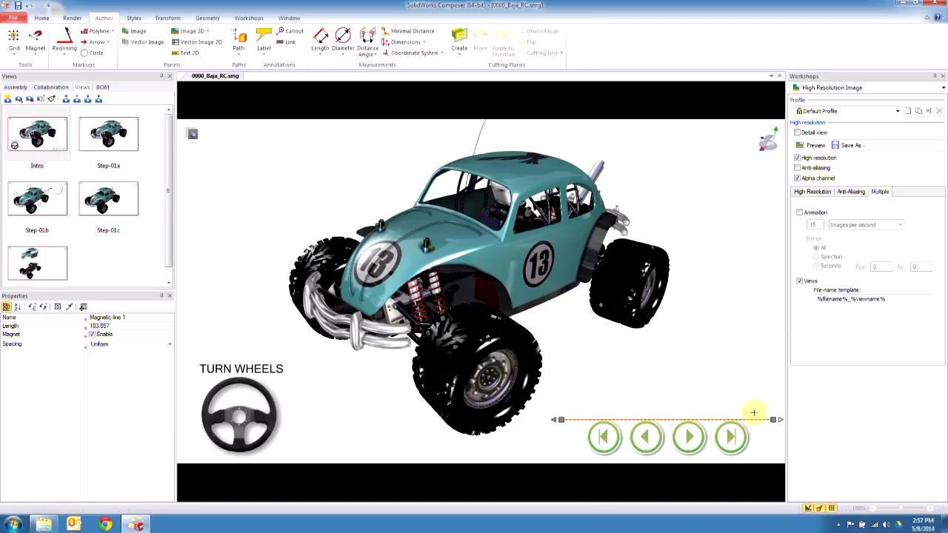
left_click(743, 396)
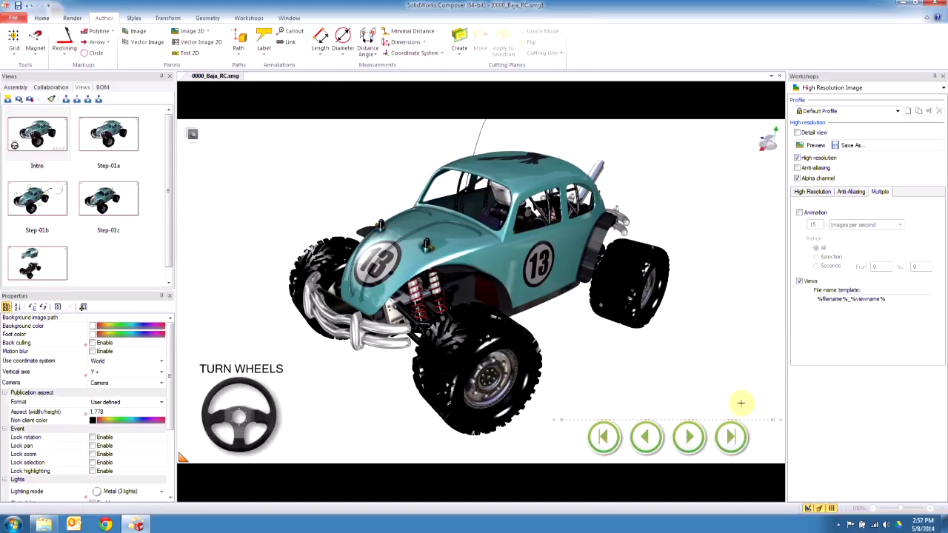
Update the Intro view and apply the four selected navigation buttons to all five views.
left_click(58, 139)
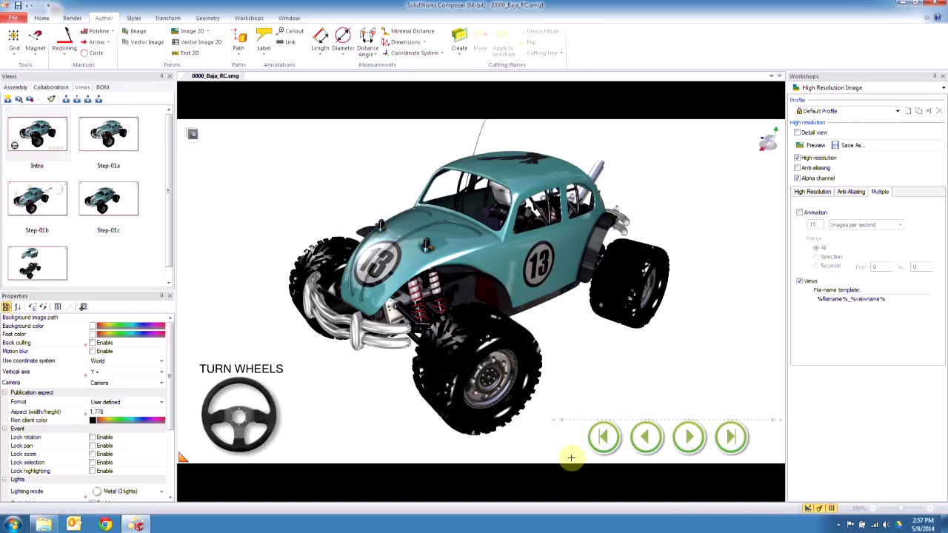
left_click_drag(571, 458, 766, 427)
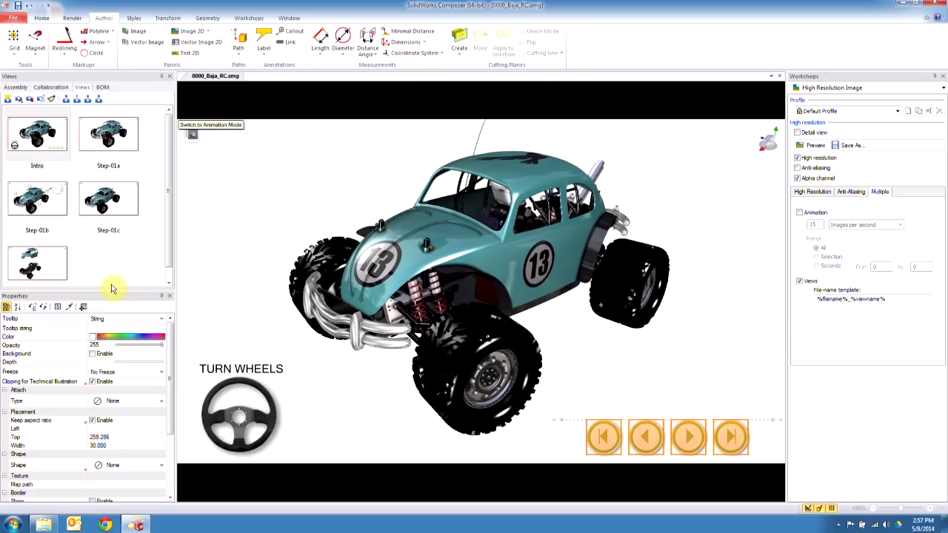
left_click(51, 274, "shift")
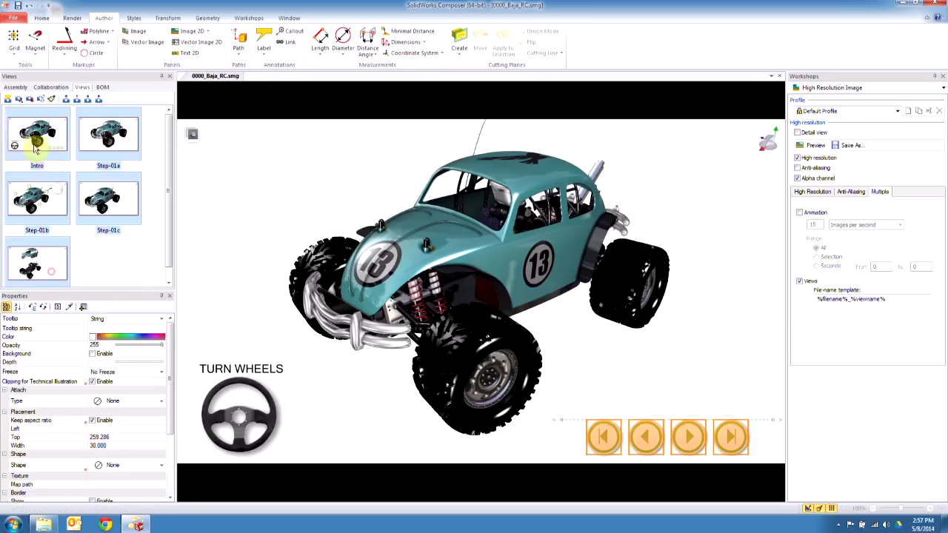
left_click(38, 100)
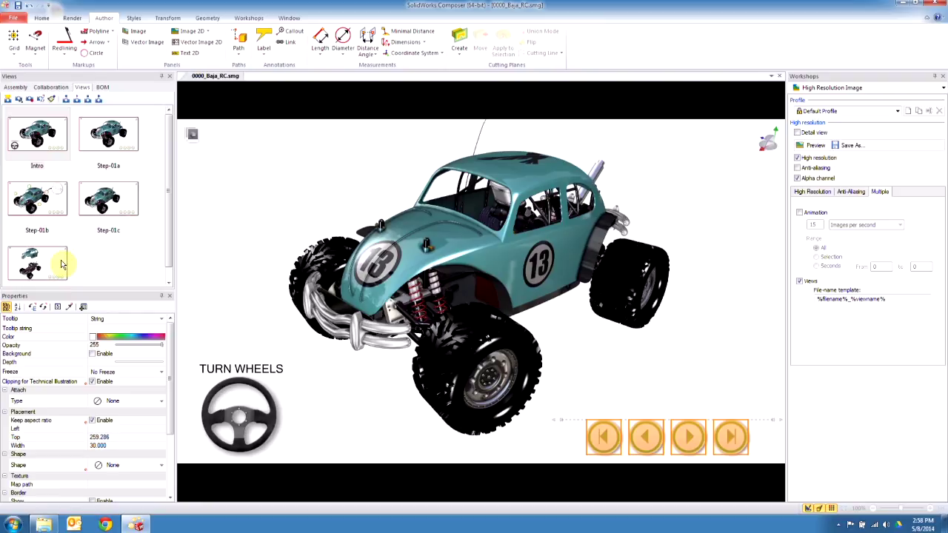
Check the navigation buttons in the last view with the Workshops pane closed, and return to the Intro view.
left_click(62, 264)
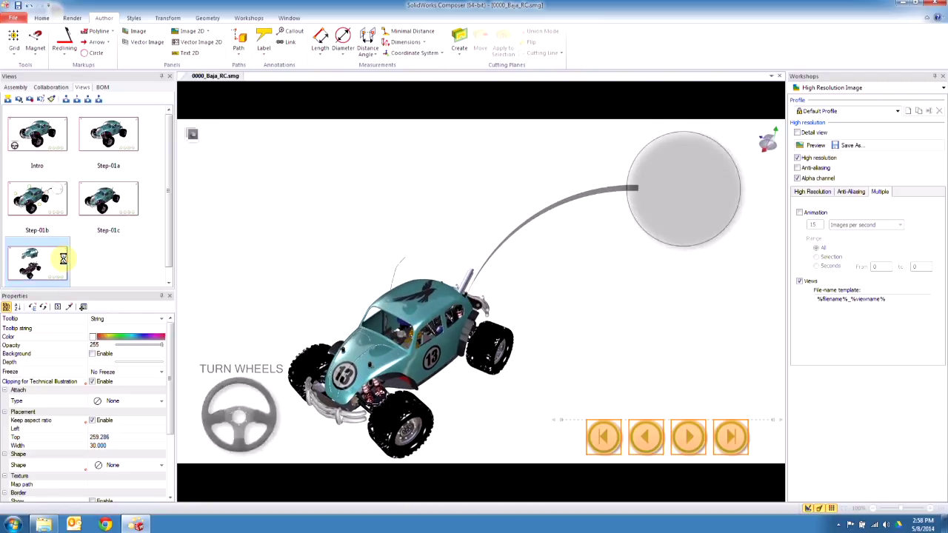
left_click(942, 77)
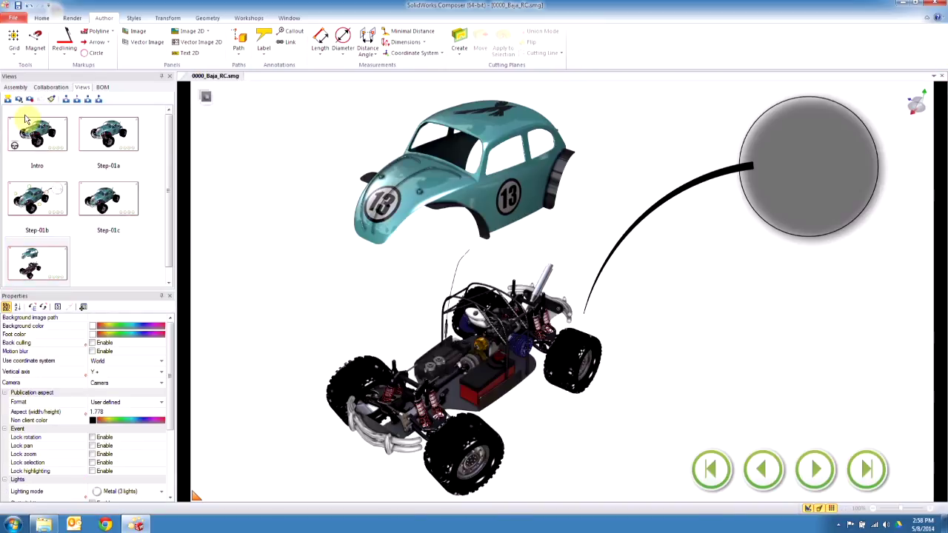
left_click(49, 122)
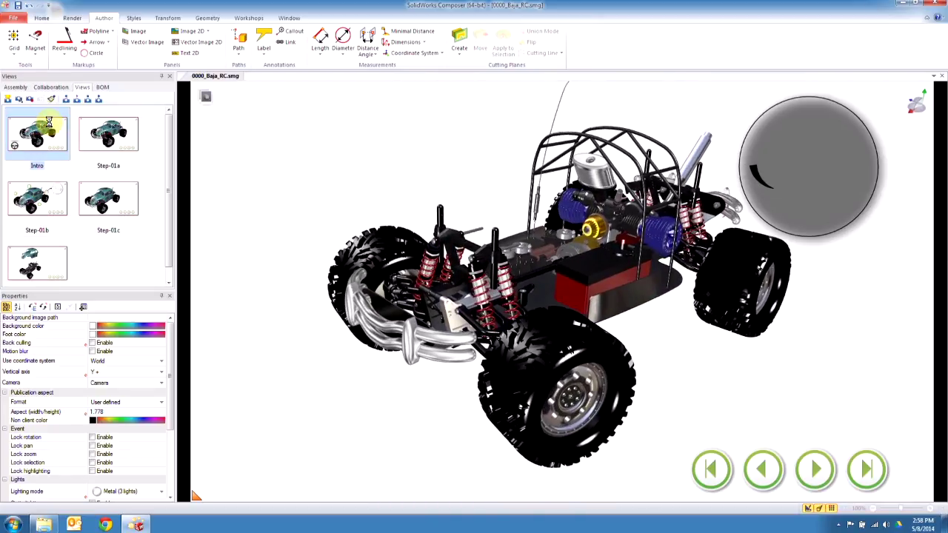
Save the document as the SolidWorks Composer Package 0000_Baja_RC.exe in the Publish folder.
left_click(12, 19)
mouse_move(72, 143)
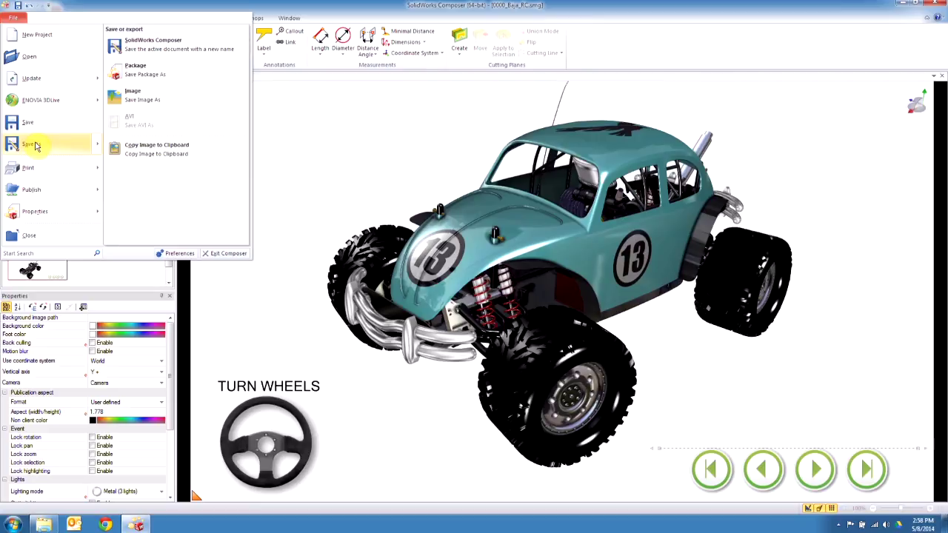
left_click(139, 72)
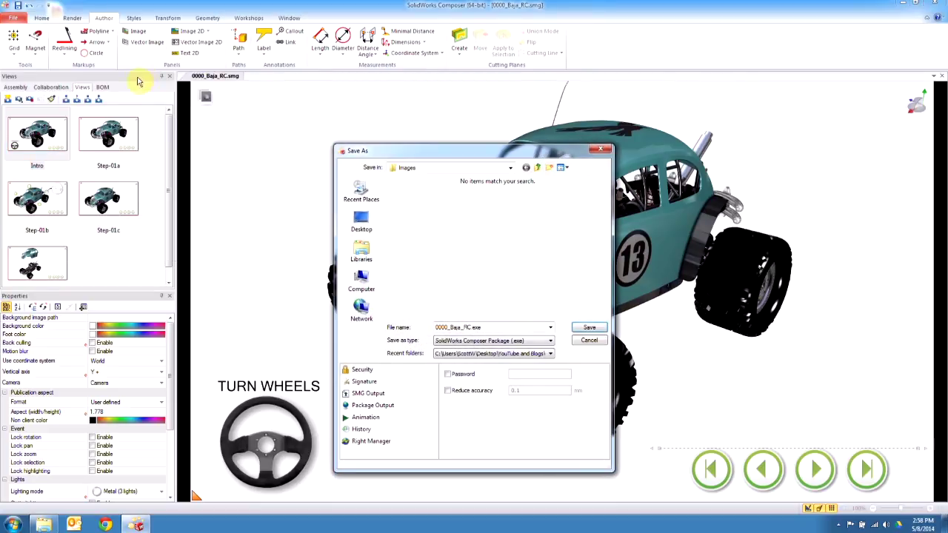
left_click(537, 167)
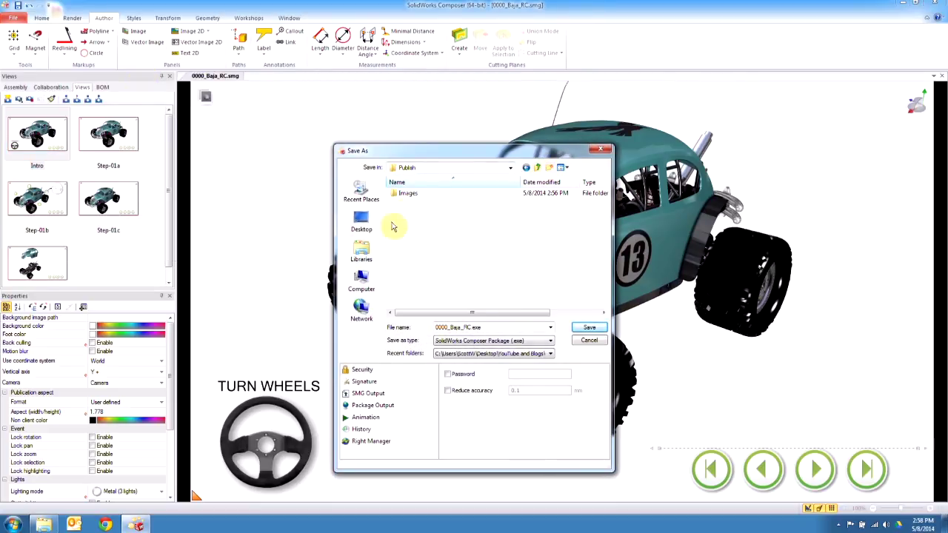
left_click(591, 328)
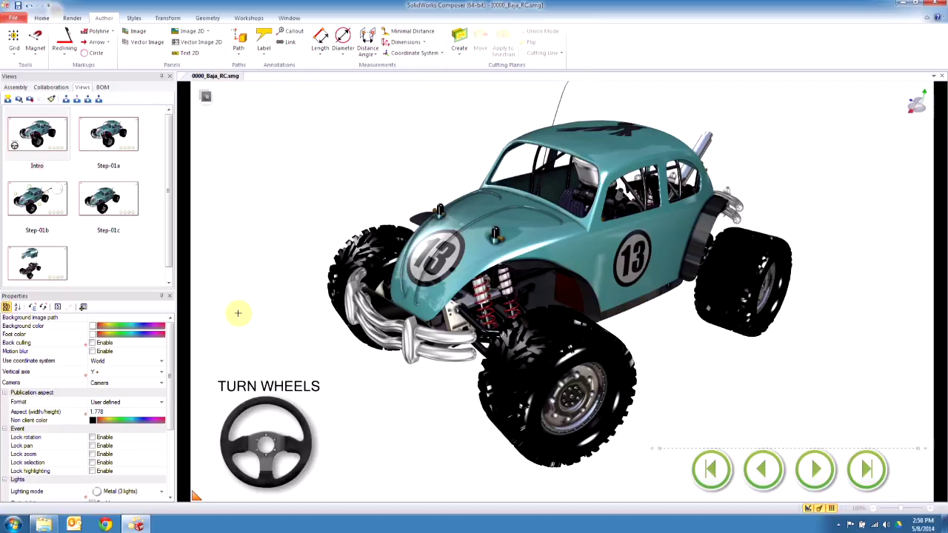
Switch to File Explorer and launch 0000_Baja_RC.exe from the Publish folder in Composer Player.
left_click(45, 524)
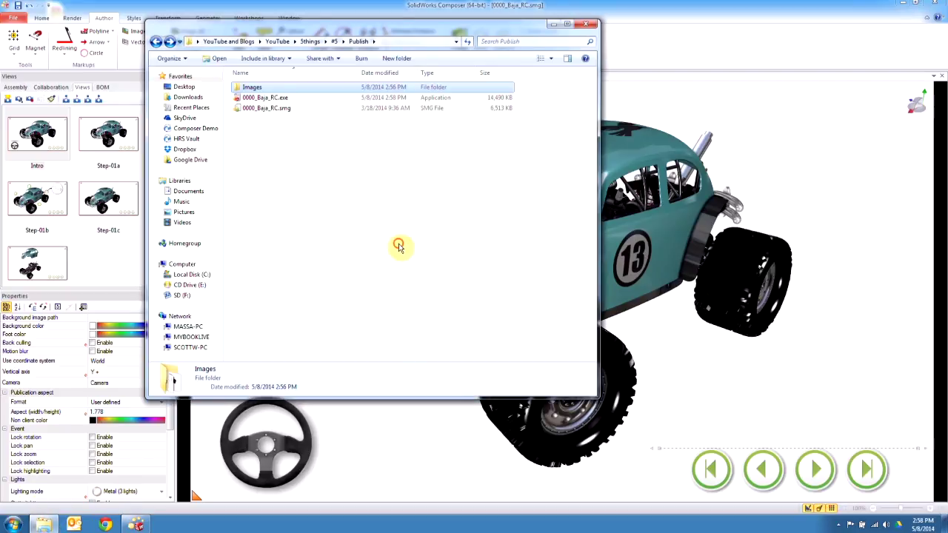
left_click(398, 246)
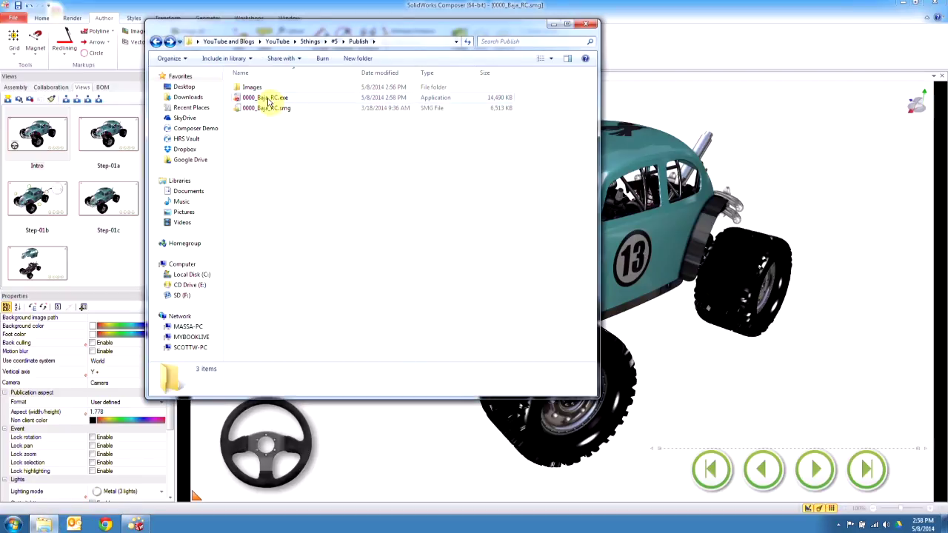
double_click(299, 100)
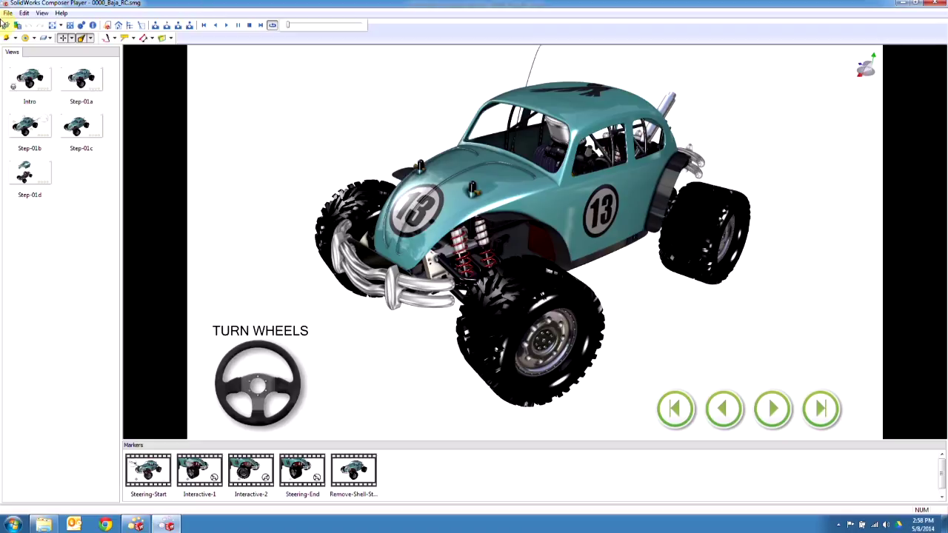
Test the Next button through two views, and run the interactive wheel-turning animation from the Intro view's steering wheel.
left_click(772, 409)
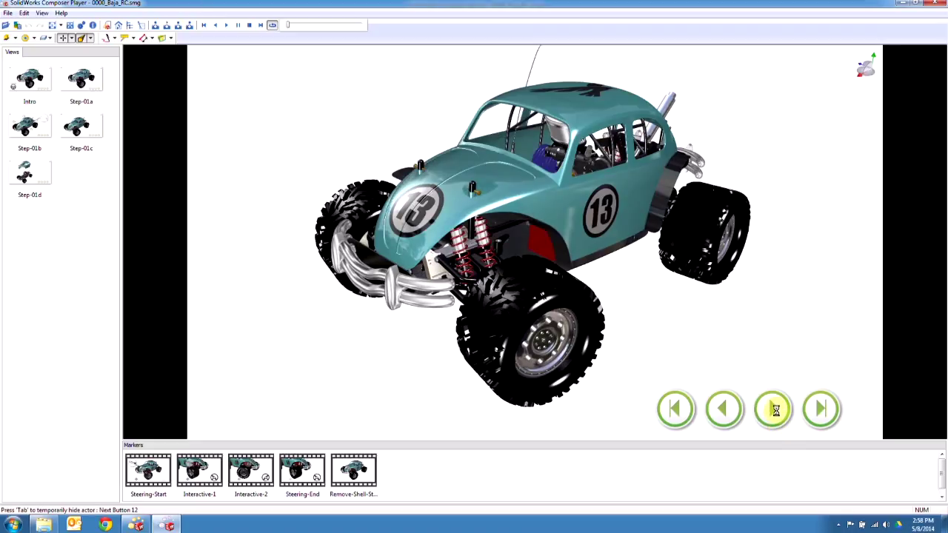
left_click(775, 410)
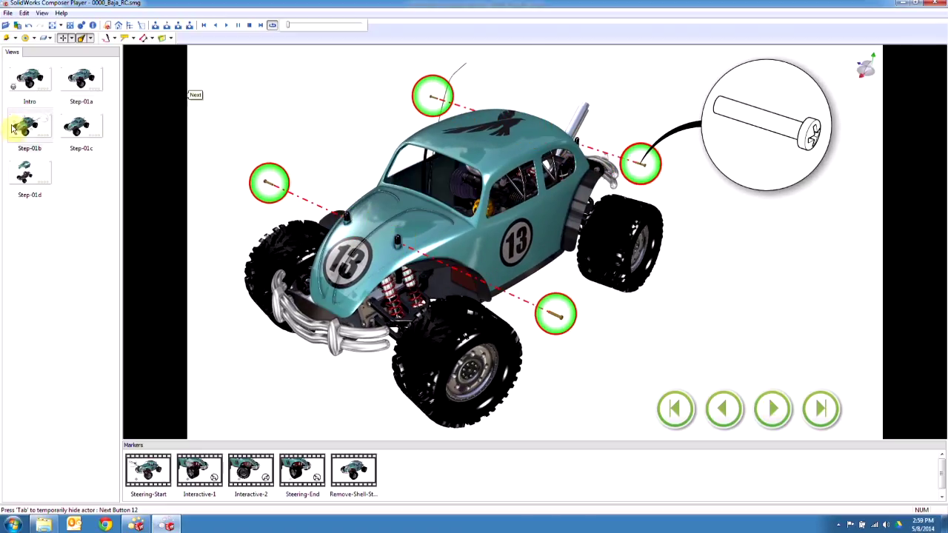
left_click(31, 78)
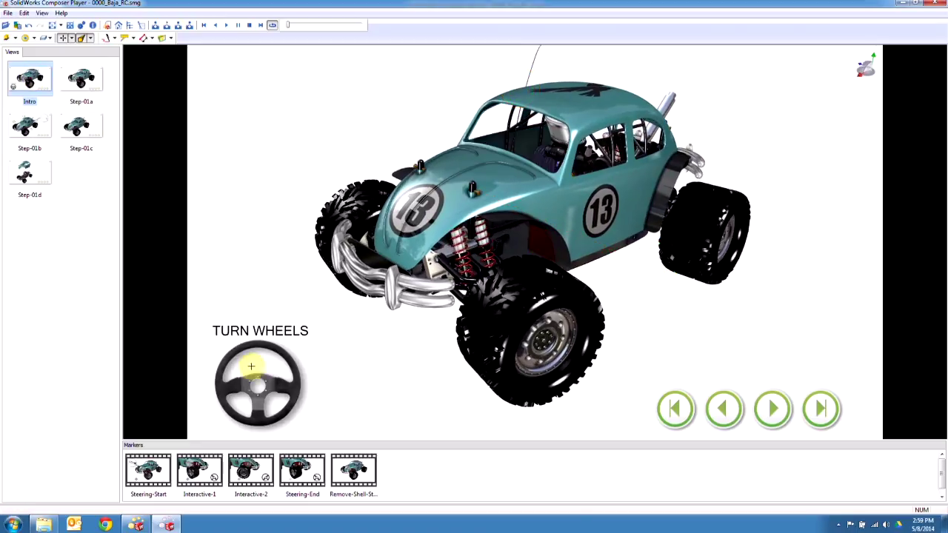
left_click(263, 385)
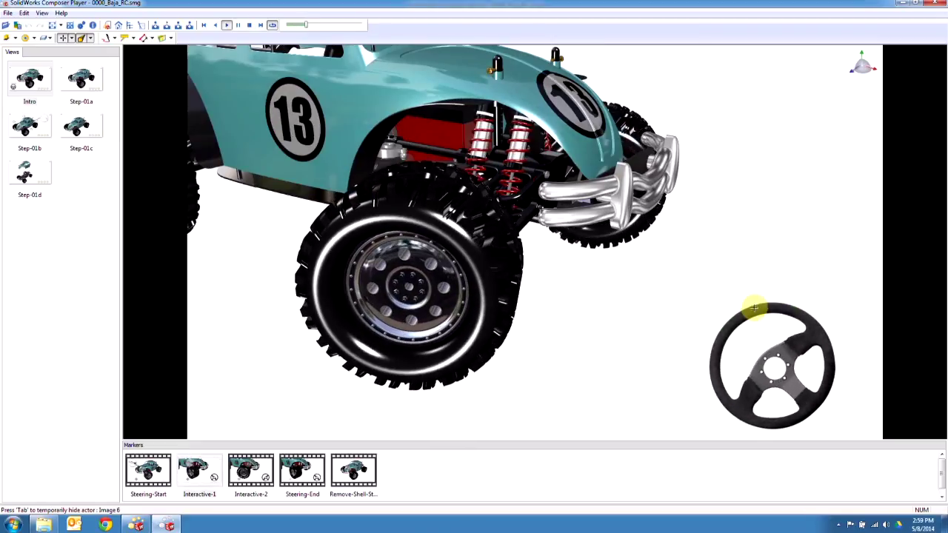
left_click(773, 301)
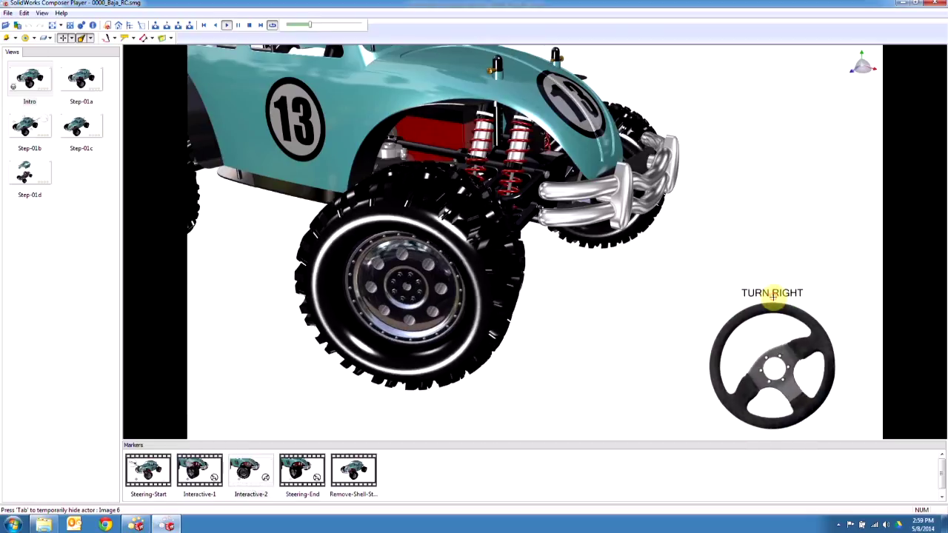